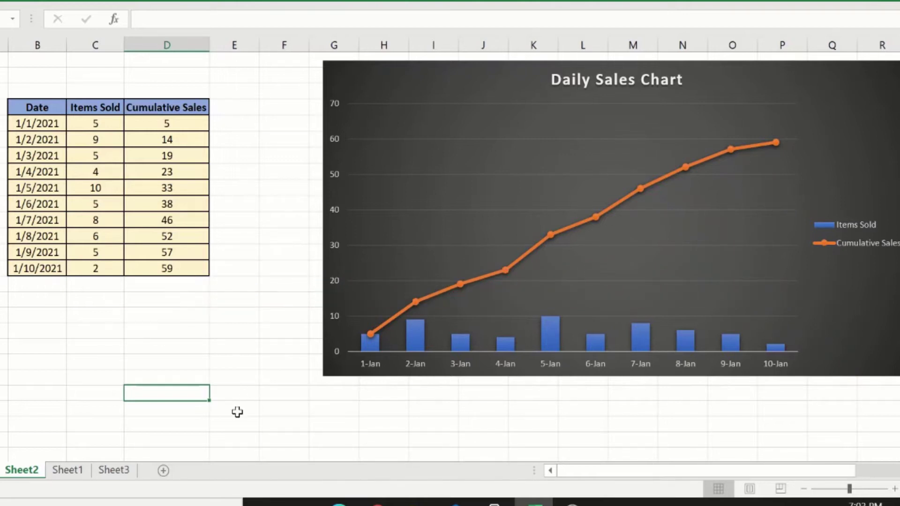
Step: Compare Sheet1's empty table with the finished chart example on Sheet2, ending on Sheet1
{"action": "left_click", "coordinate": [68, 470]}
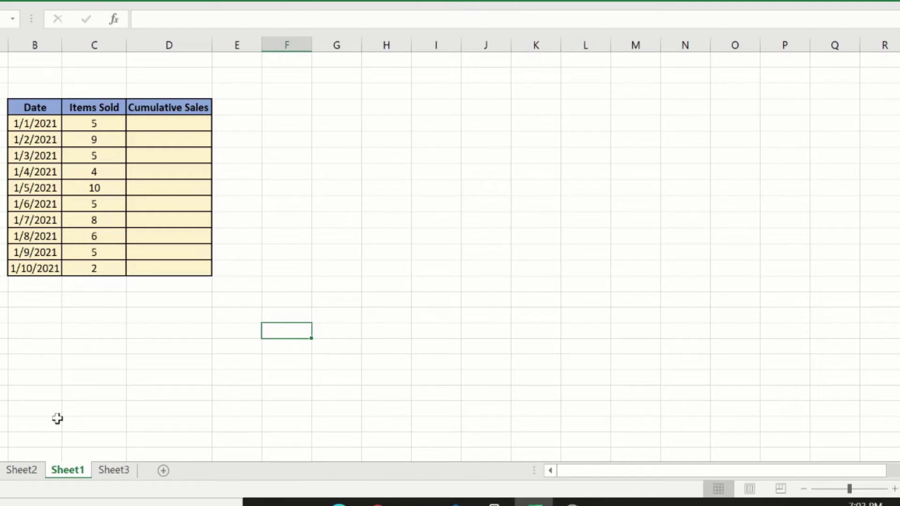
{"action": "left_click", "coordinate": [22, 469]}
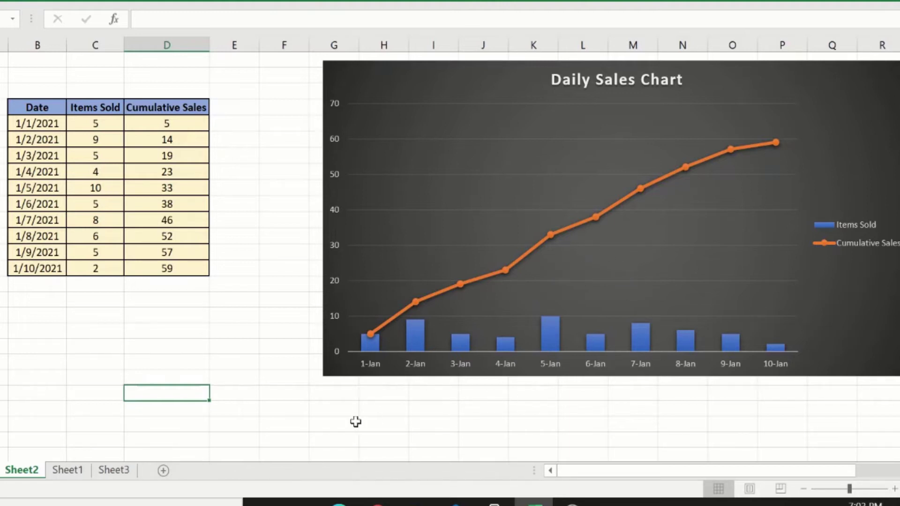
{"action": "left_click", "coordinate": [77, 471]}
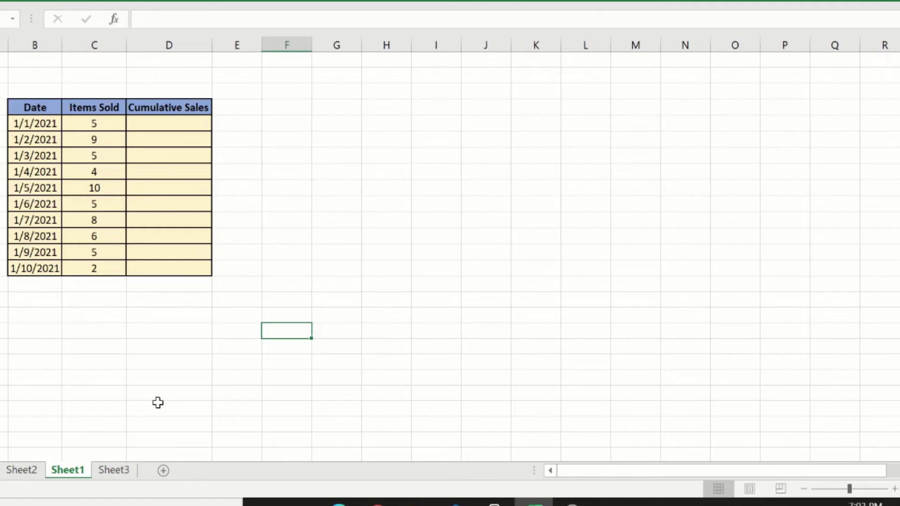
Step: Enter =C5 in D5 and the running-total formula =C6+D5 in D6
{"action": "left_click", "coordinate": [164, 126]}
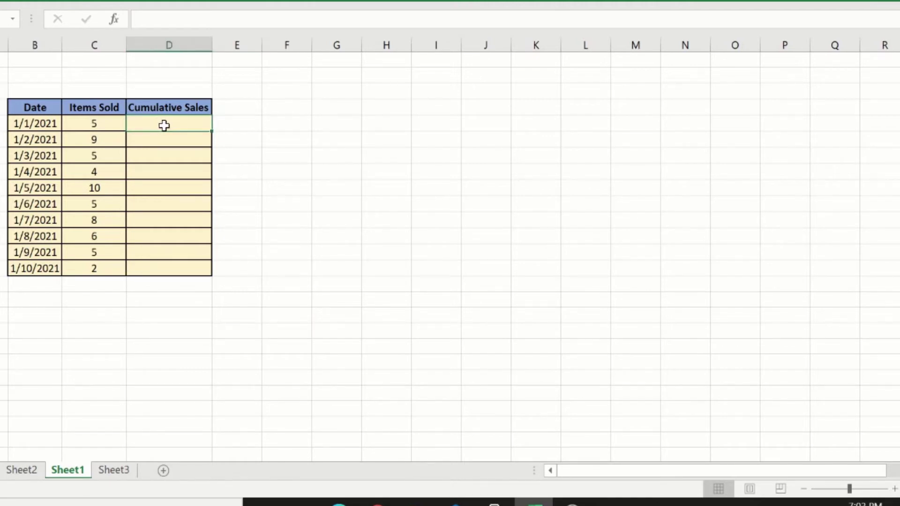
{"action": "type", "text": "="}
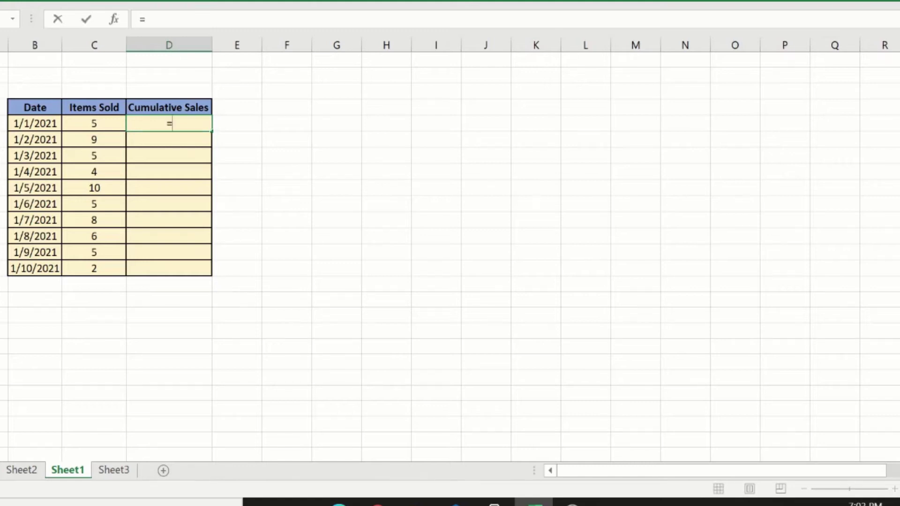
{"action": "left_click", "coordinate": [113, 129]}
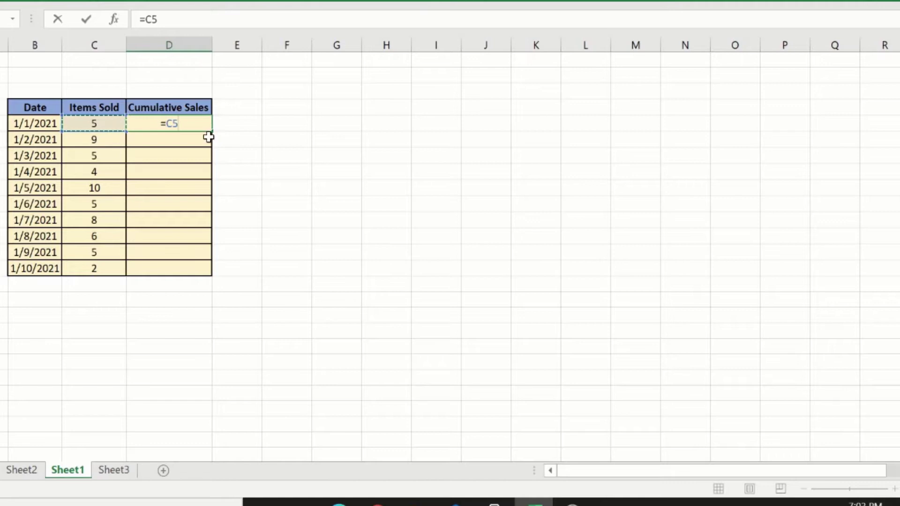
{"action": "key", "text": "Return"}
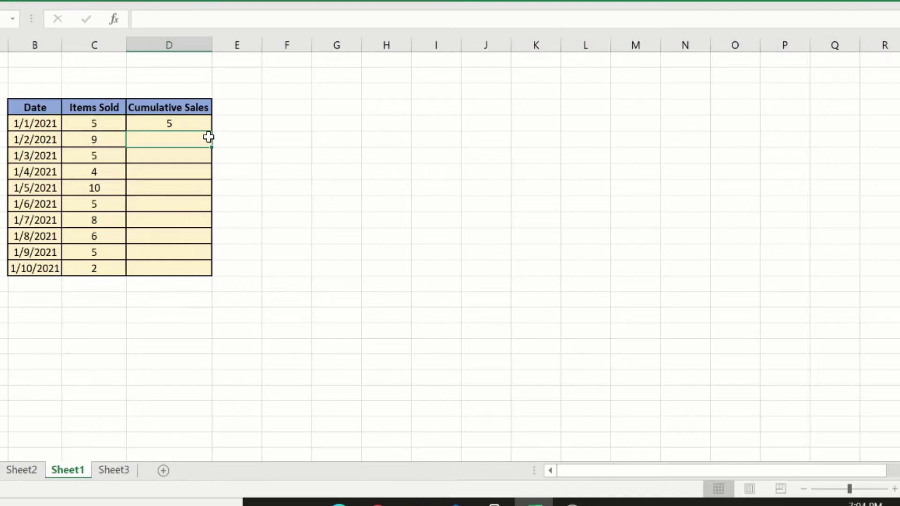
{"action": "type", "text": "="}
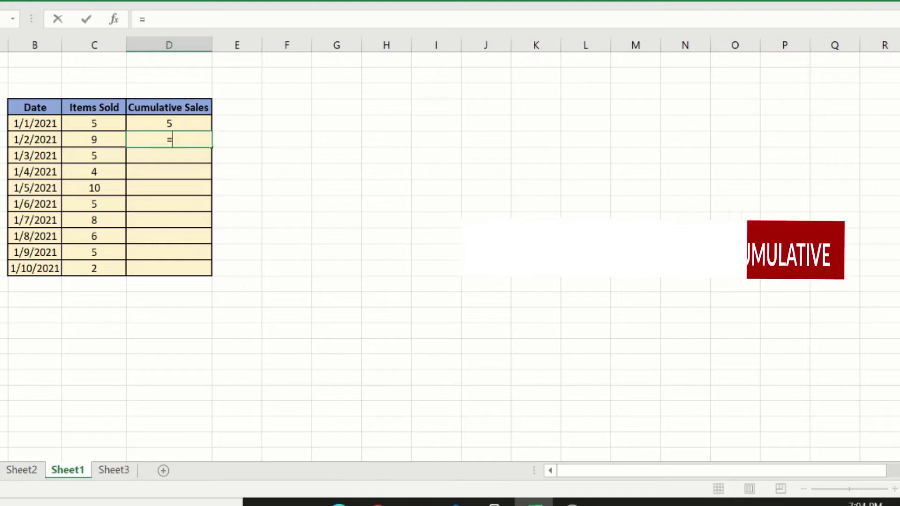
{"action": "left_click", "coordinate": [91, 142]}
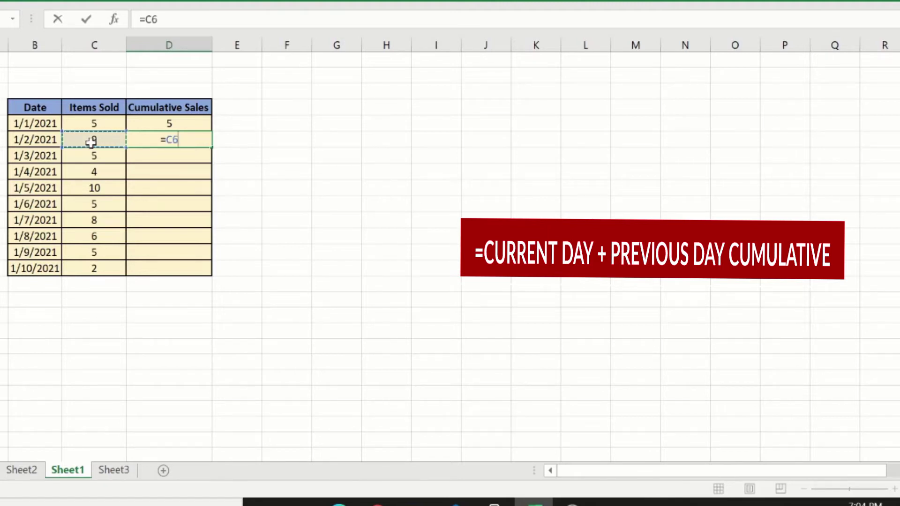
{"action": "type", "text": "+"}
{"action": "left_click", "coordinate": [183, 125]}
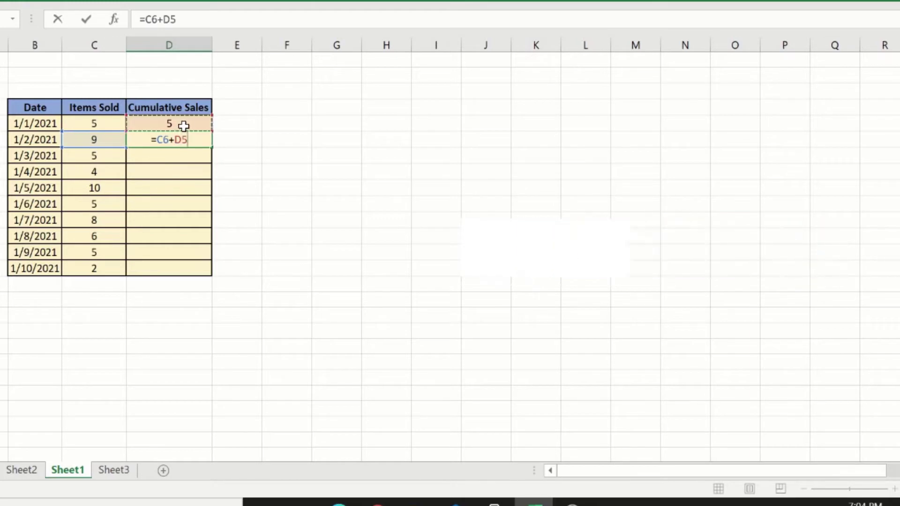
{"action": "key", "text": "Return"}
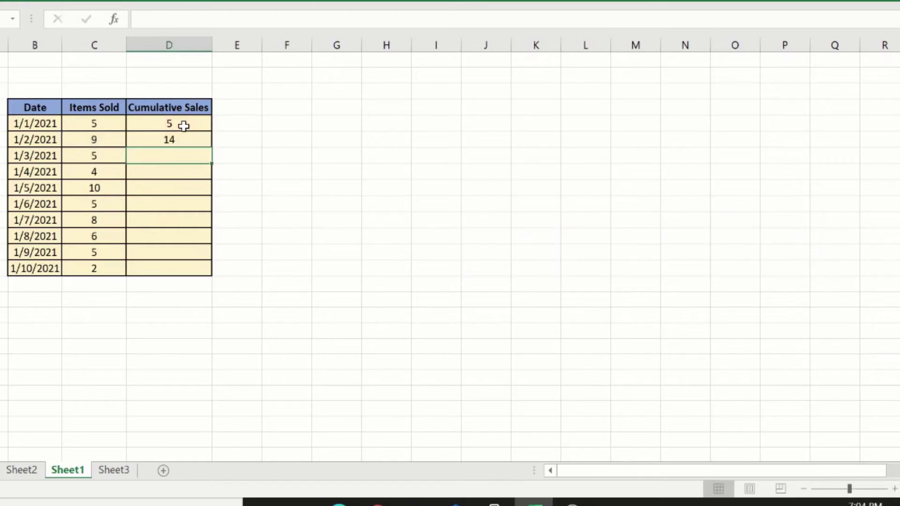
Step: Fill the D6 running-total formula down to D14, ending at 59
{"action": "left_click", "coordinate": [184, 139]}
{"action": "left_click_drag", "start_coordinate": [210, 147], "coordinate": [211, 273]}
{"action": "left_click", "coordinate": [278, 253]}
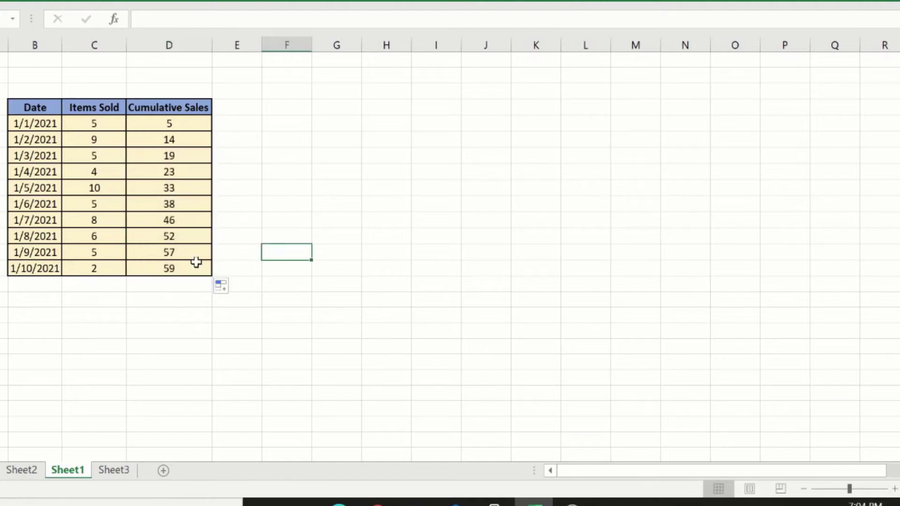
{"action": "left_click", "coordinate": [181, 269]}
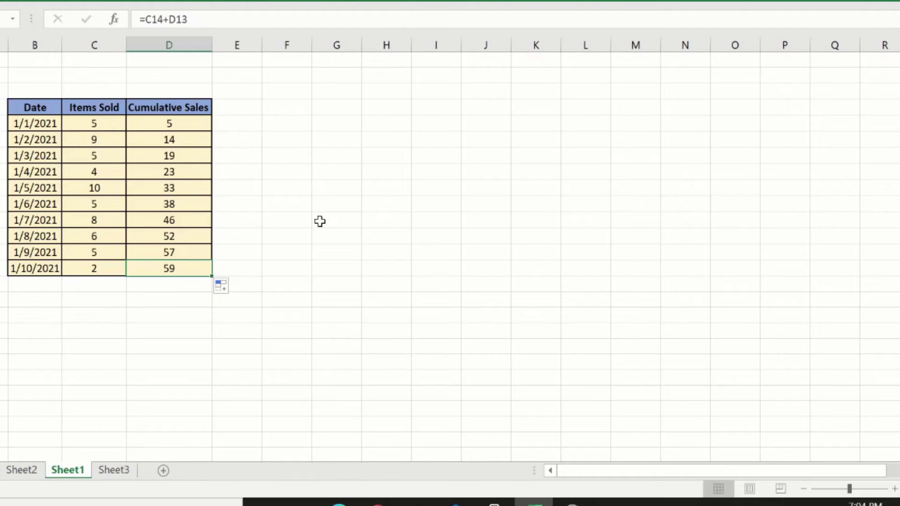
{"action": "left_click", "coordinate": [321, 221]}
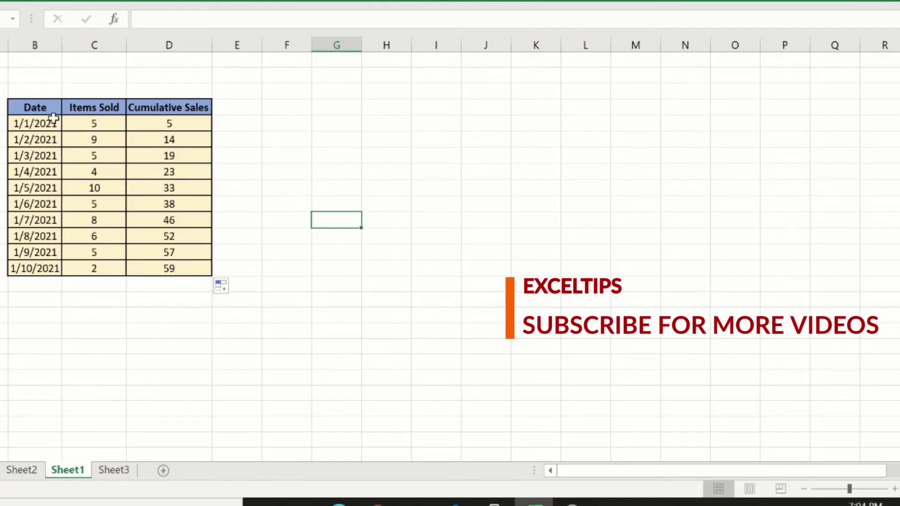
Step: Insert a clustered column chart of the Date, Items Sold and Cumulative Sales table, enlarged beside it
{"action": "left_click", "coordinate": [31, 108]}
{"action": "left_click_drag", "start_coordinate": [57, 123], "coordinate": [177, 261]}
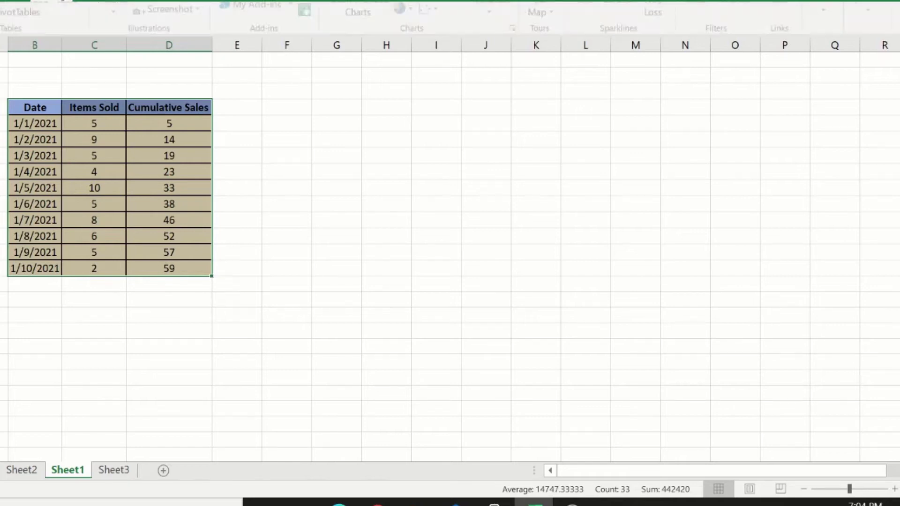
{"action": "left_click", "coordinate": [46, 1]}
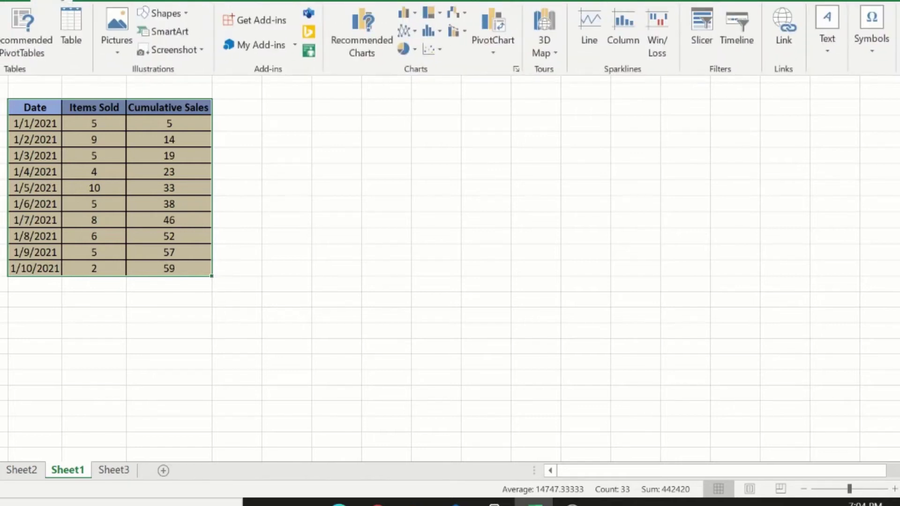
{"action": "left_click", "coordinate": [415, 15]}
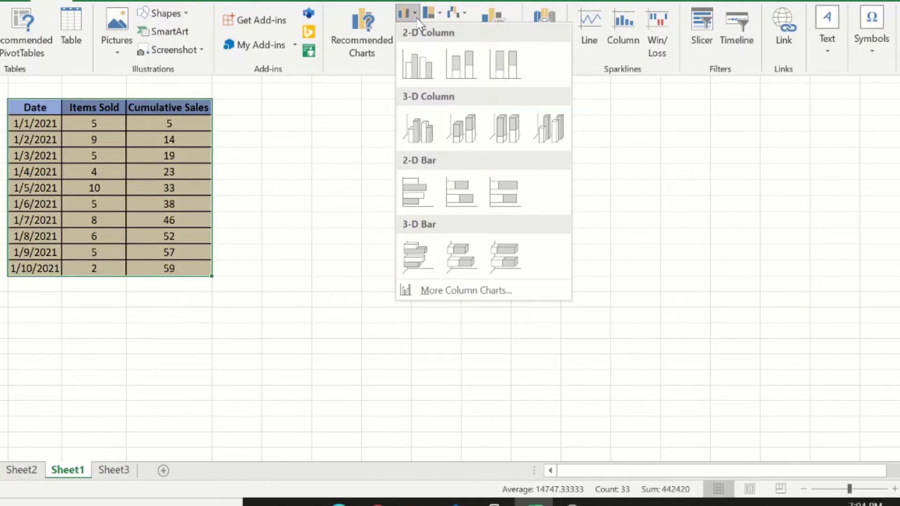
{"action": "left_click", "coordinate": [412, 60]}
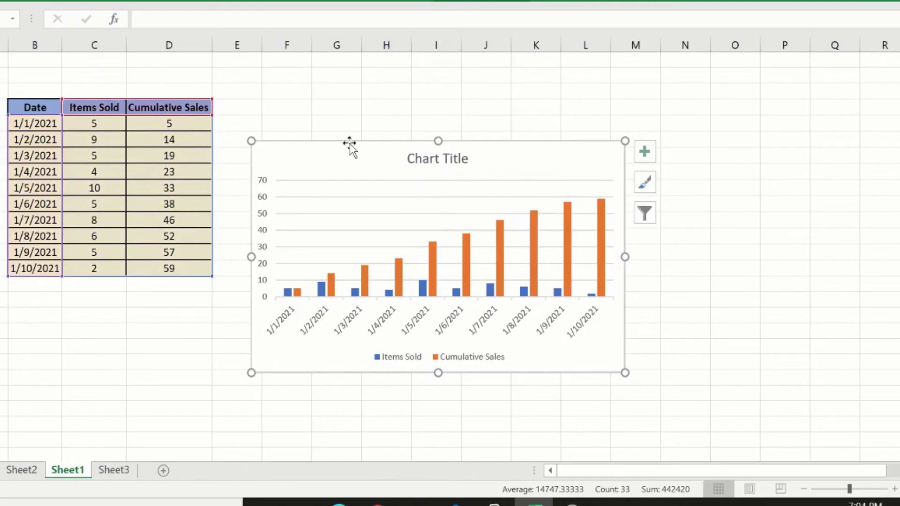
{"action": "left_click_drag", "start_coordinate": [347, 145], "coordinate": [357, 76]}
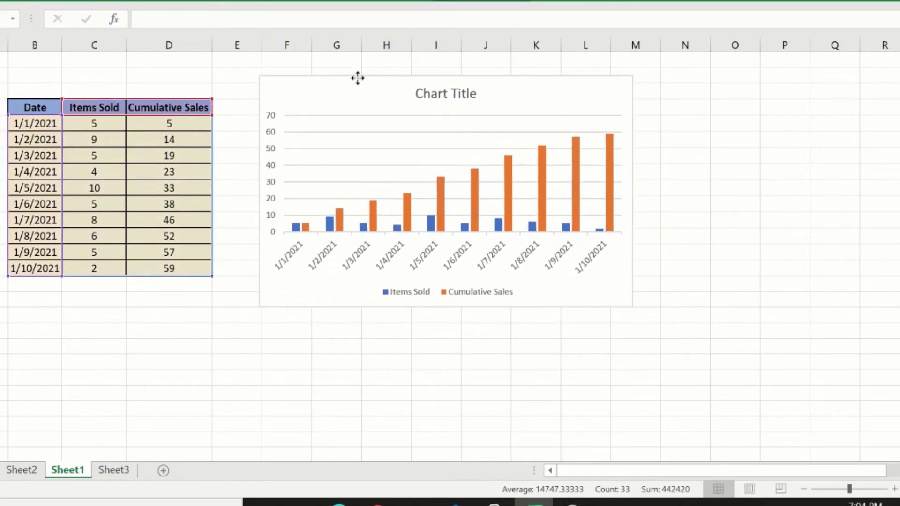
{"action": "left_click_drag", "start_coordinate": [633, 308], "coordinate": [825, 405]}
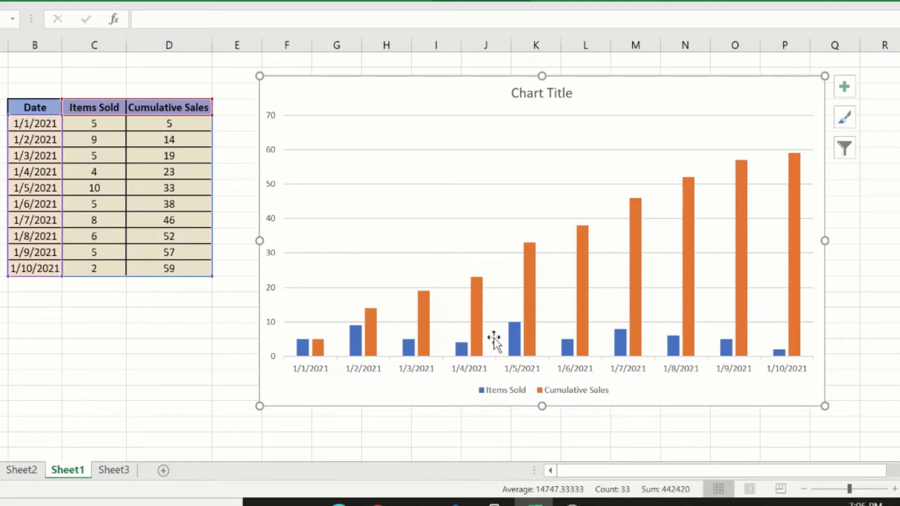
{"action": "left_click", "coordinate": [22, 470]}
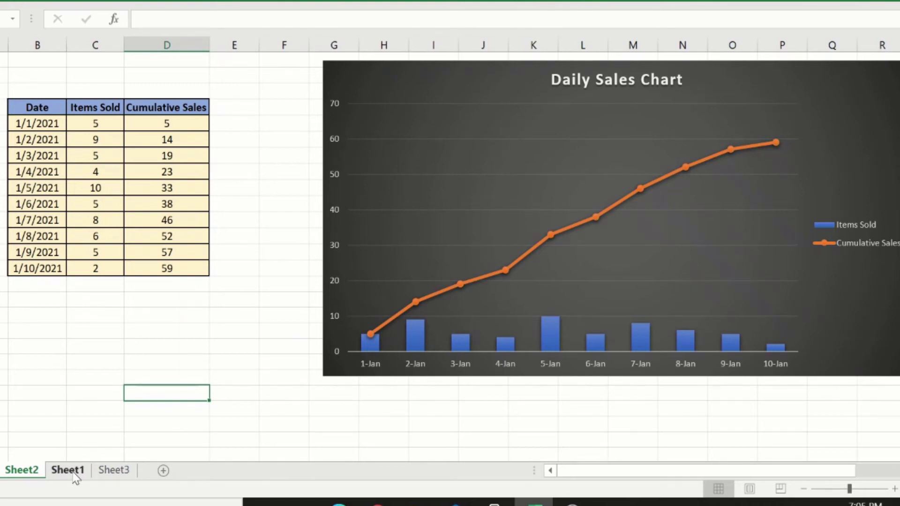
{"action": "left_click", "coordinate": [67, 469]}
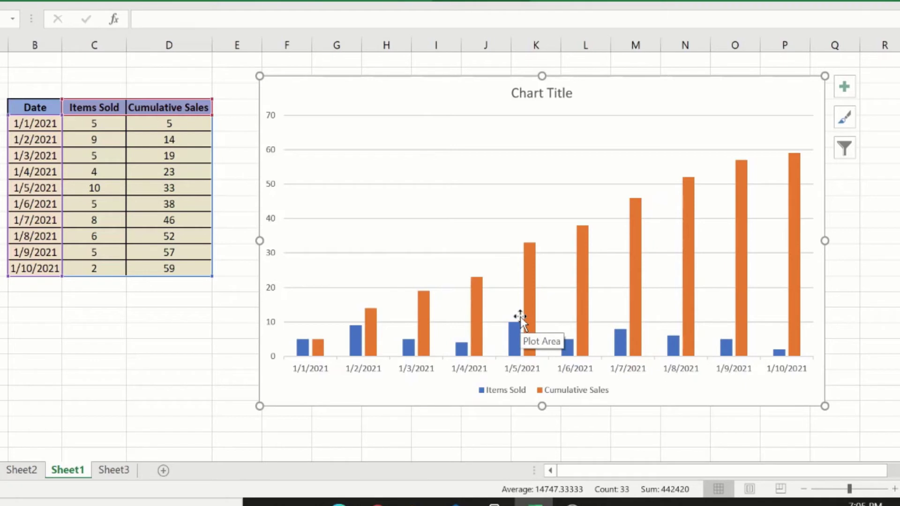
{"action": "left_click", "coordinate": [415, 244]}
{"action": "left_click", "coordinate": [372, 386]}
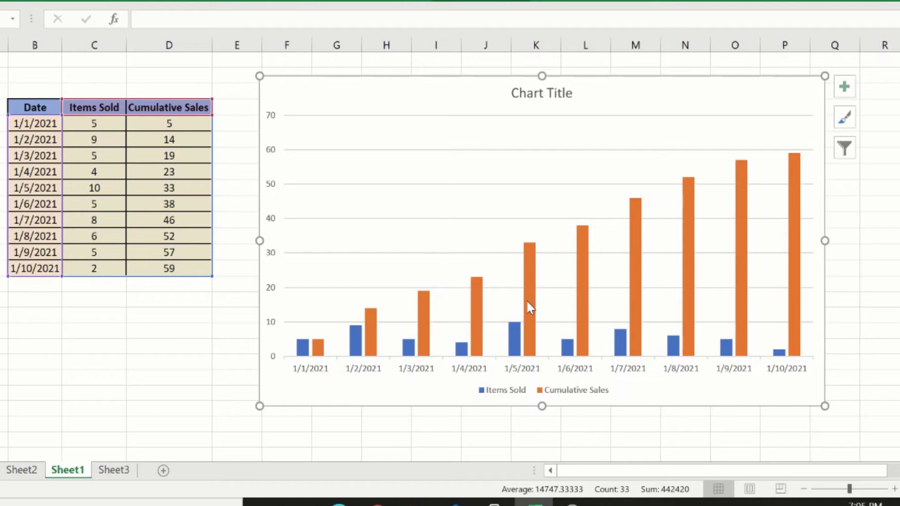
{"action": "left_click", "coordinate": [587, 301]}
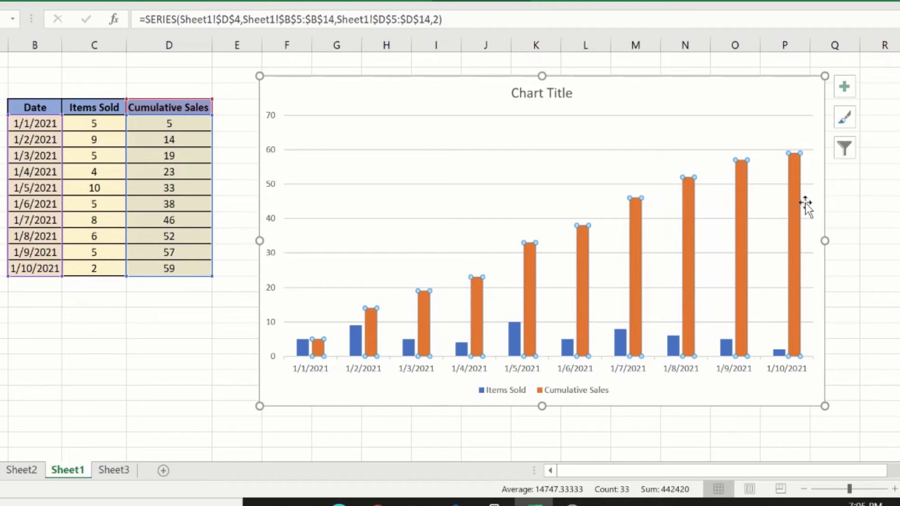
Step: Change the Cumulative Sales series to Line with Markers in a combo chart
{"action": "right_click", "coordinate": [583, 268]}
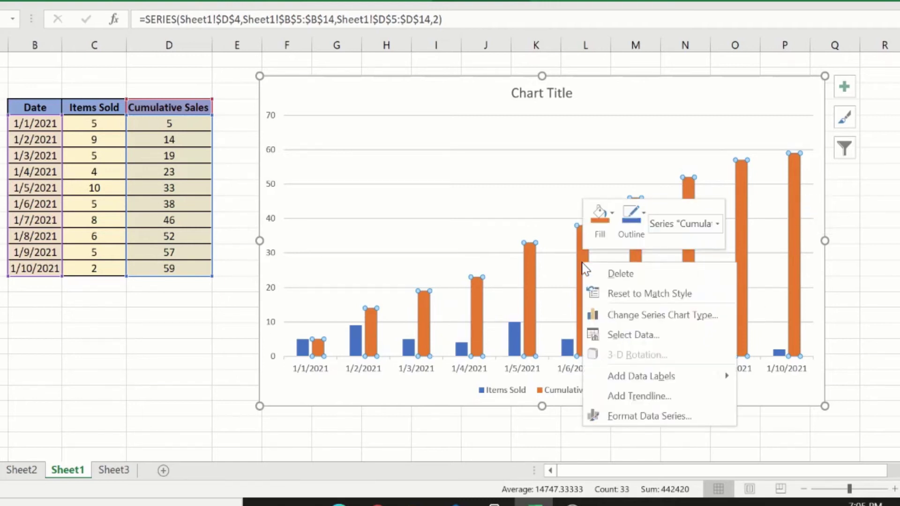
{"action": "left_click", "coordinate": [635, 315]}
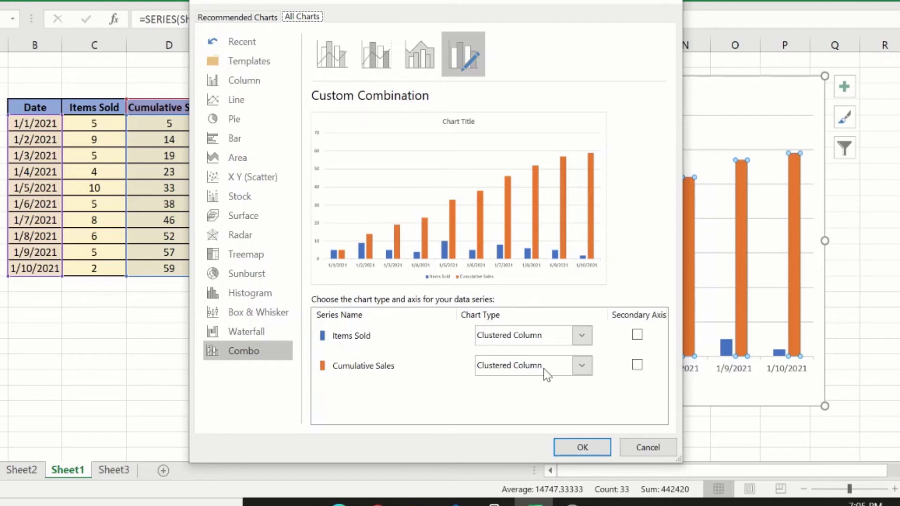
{"action": "left_click", "coordinate": [582, 368]}
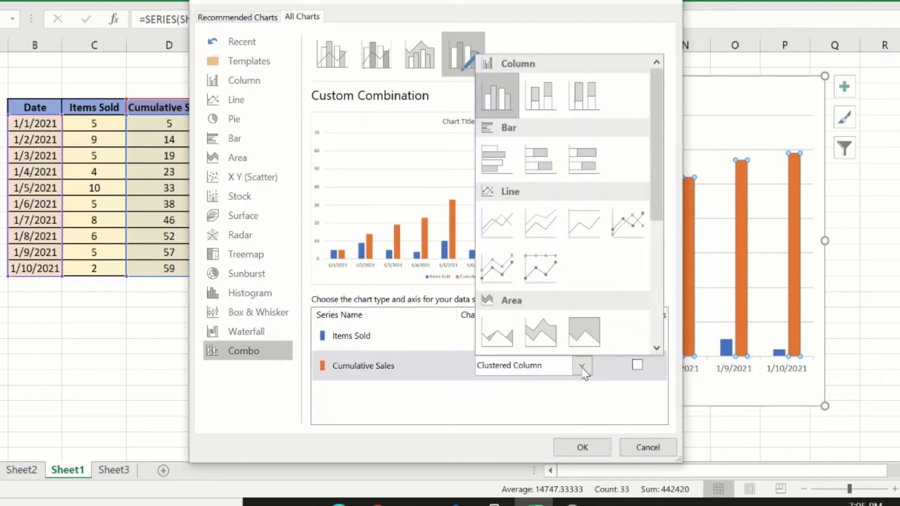
{"action": "left_click", "coordinate": [636, 228]}
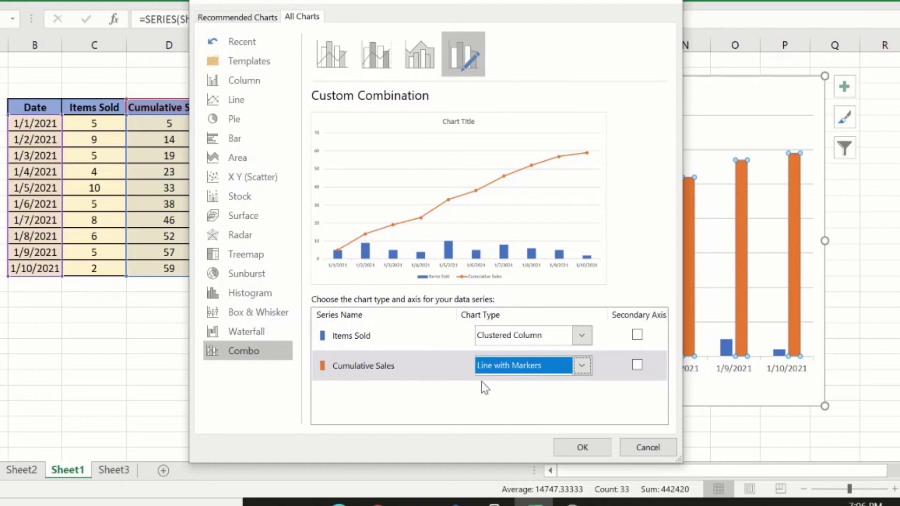
{"action": "left_click", "coordinate": [584, 448]}
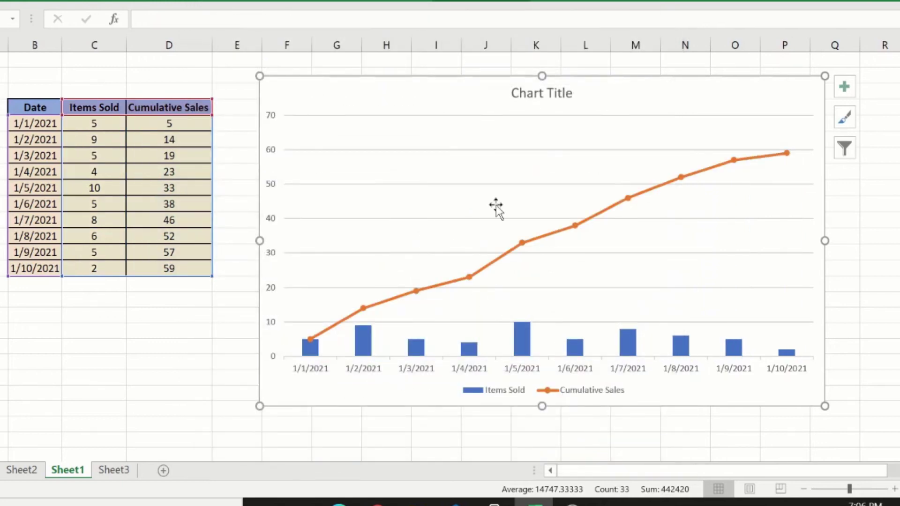
{"action": "left_click", "coordinate": [869, 298]}
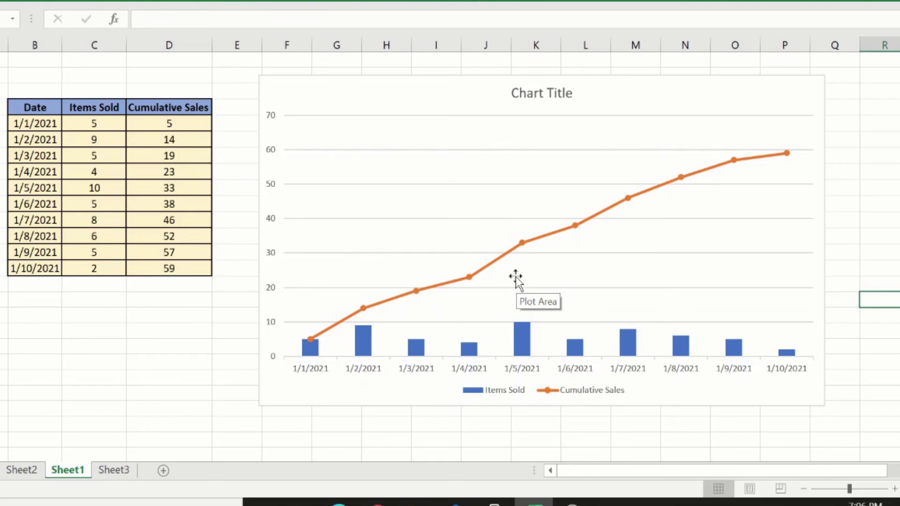
{"action": "left_click", "coordinate": [19, 471]}
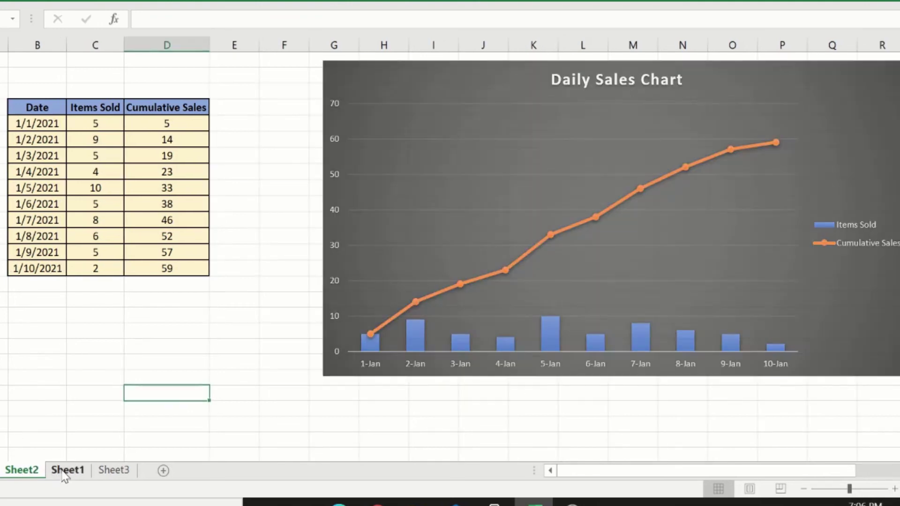
{"action": "left_click", "coordinate": [64, 471]}
{"action": "left_click", "coordinate": [334, 99]}
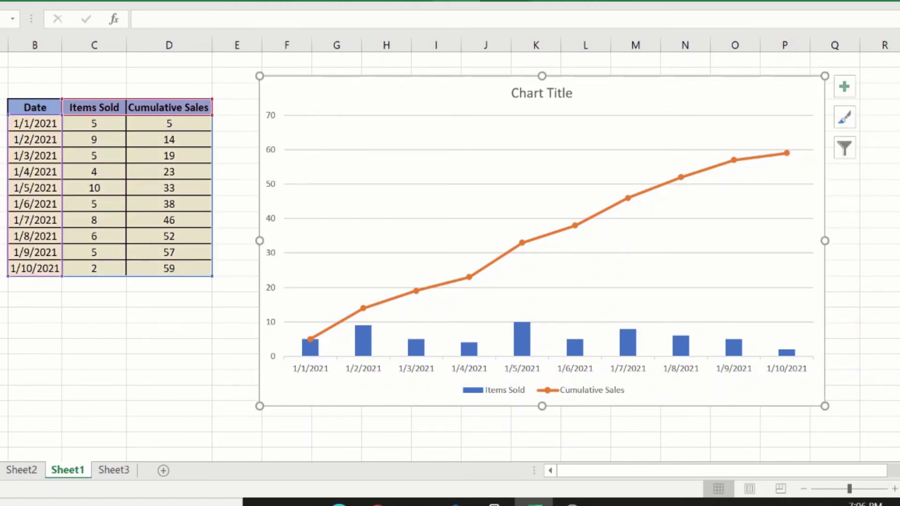
Step: Apply the dark Chart Style 6 to the combo chart
{"action": "left_click", "coordinate": [457, 2]}
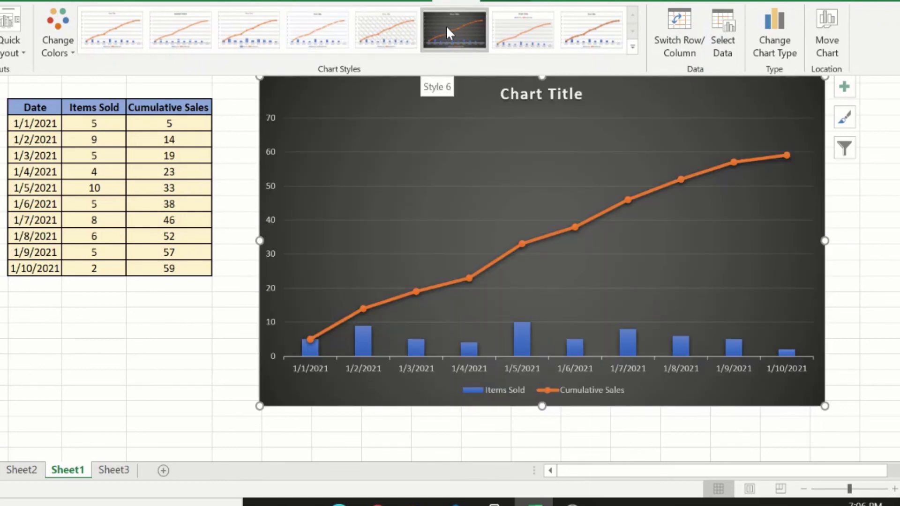
{"action": "left_click", "coordinate": [446, 25]}
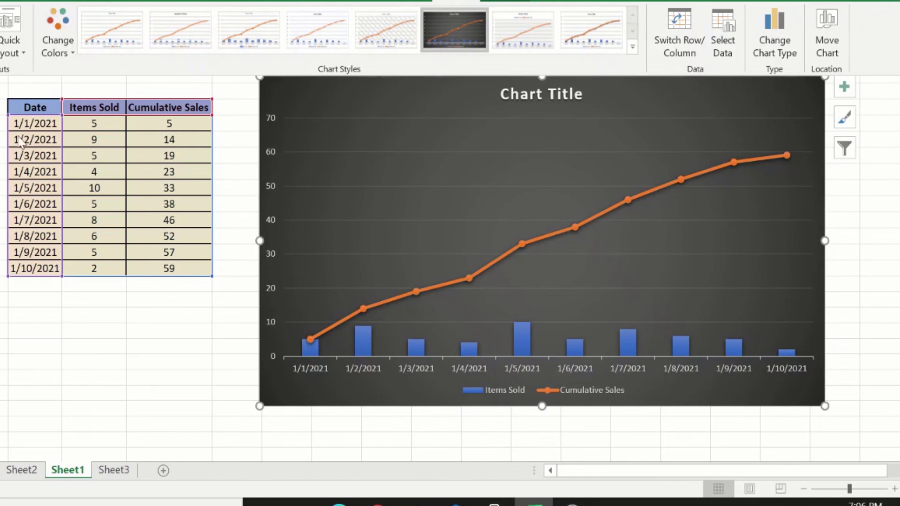
{"action": "left_click", "coordinate": [12, 58]}
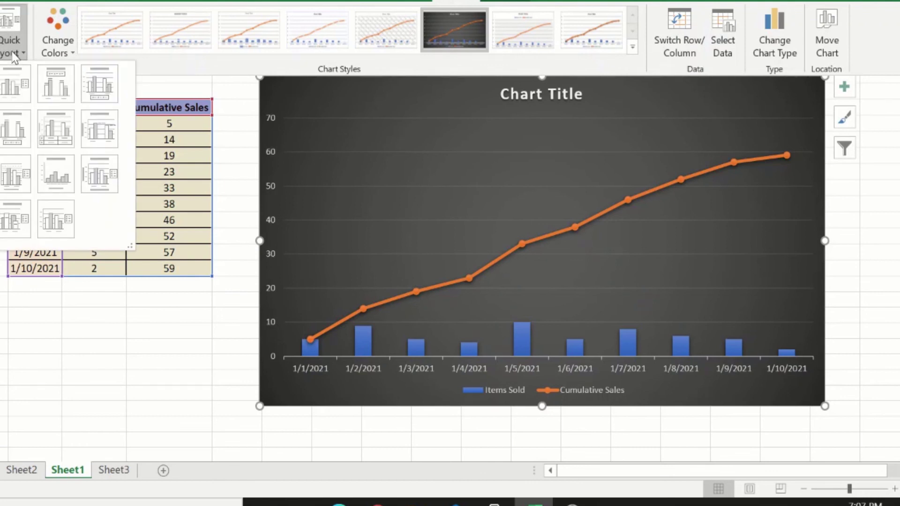
Step: Apply Quick Layout 7 and delete both the vertical and horizontal axis titles
{"action": "left_click", "coordinate": [20, 181]}
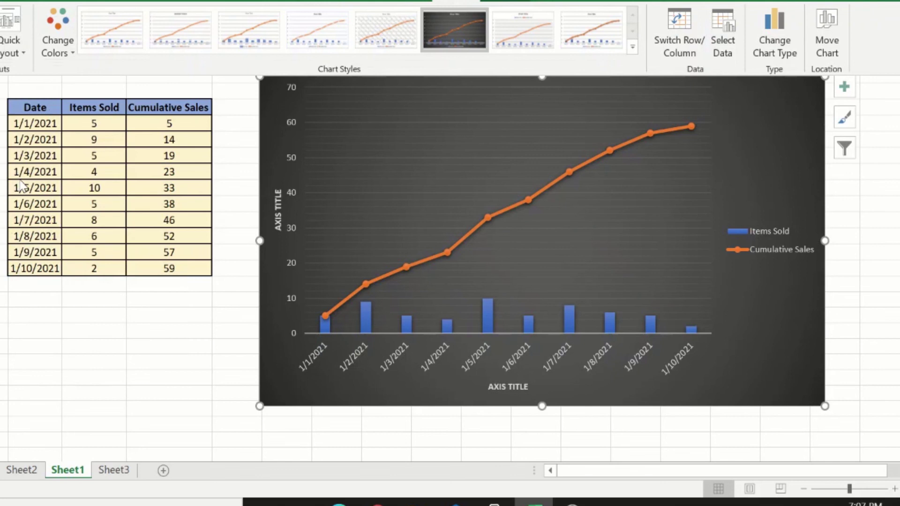
{"action": "left_click", "coordinate": [276, 211]}
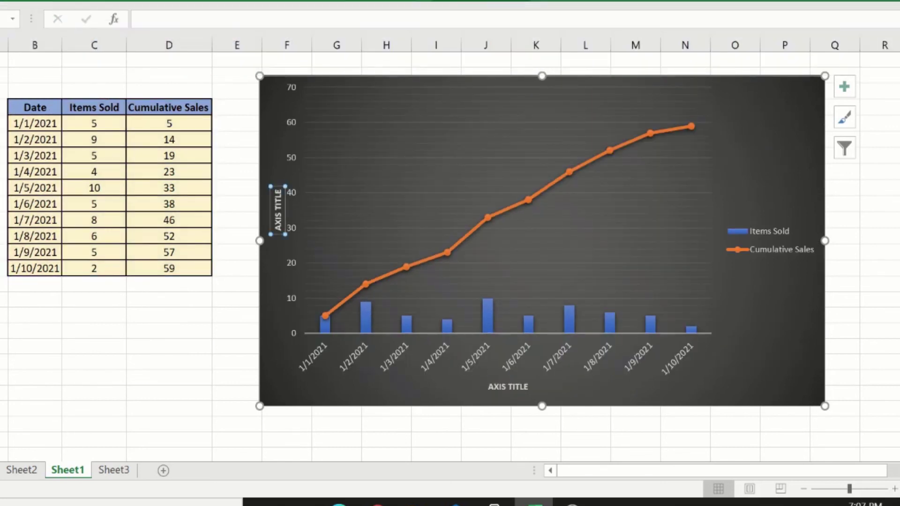
{"action": "key", "text": "Delete"}
{"action": "left_click", "coordinate": [484, 388]}
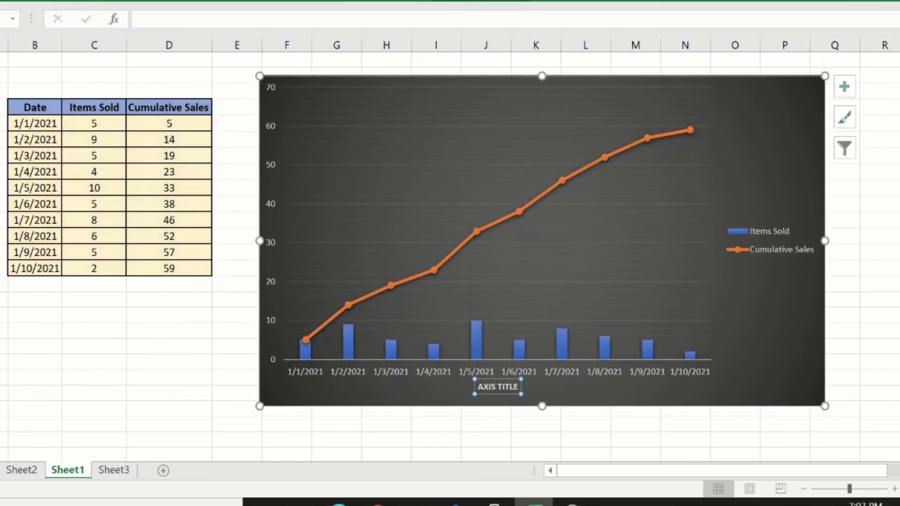
{"action": "key", "text": "Delete"}
{"action": "left_click", "coordinate": [175, 385]}
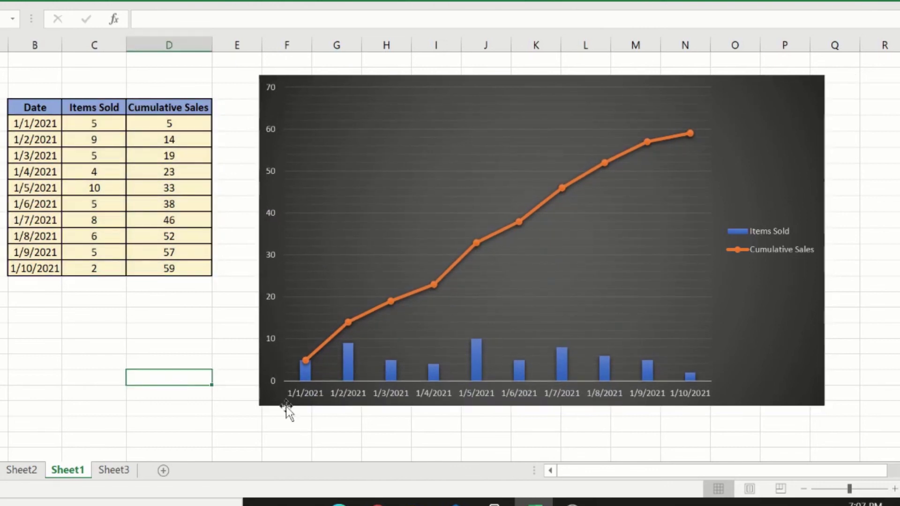